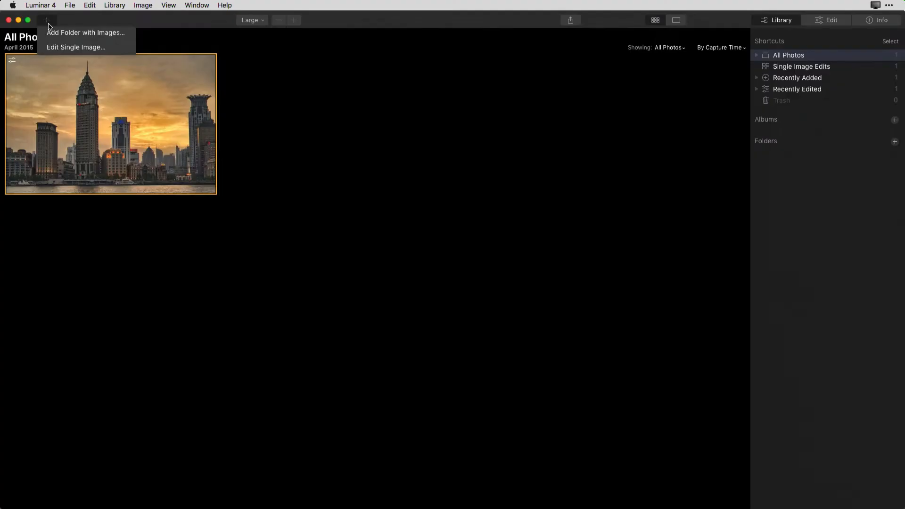
Open DSC00635.ARW from the Lesson 3 folder as a single image edit
{"action": "left_click", "coordinate": [72, 48]}
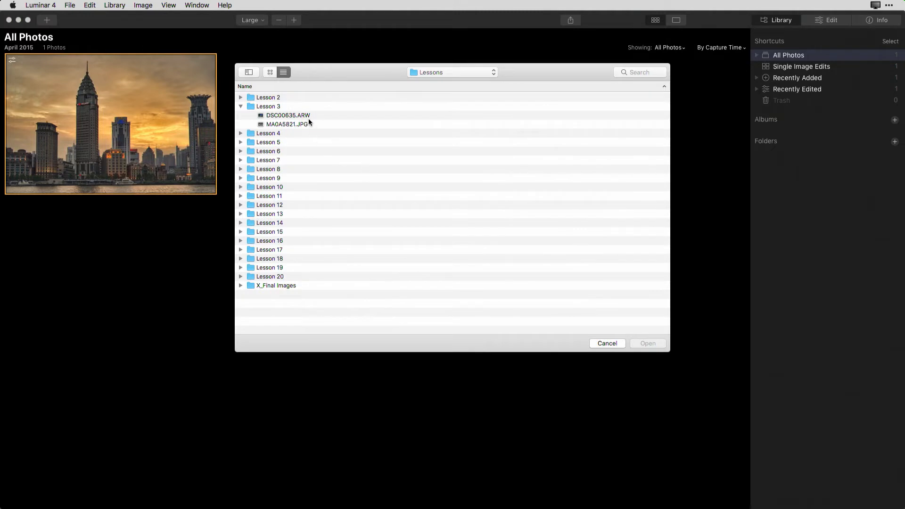
{"action": "double_click", "coordinate": [305, 115]}
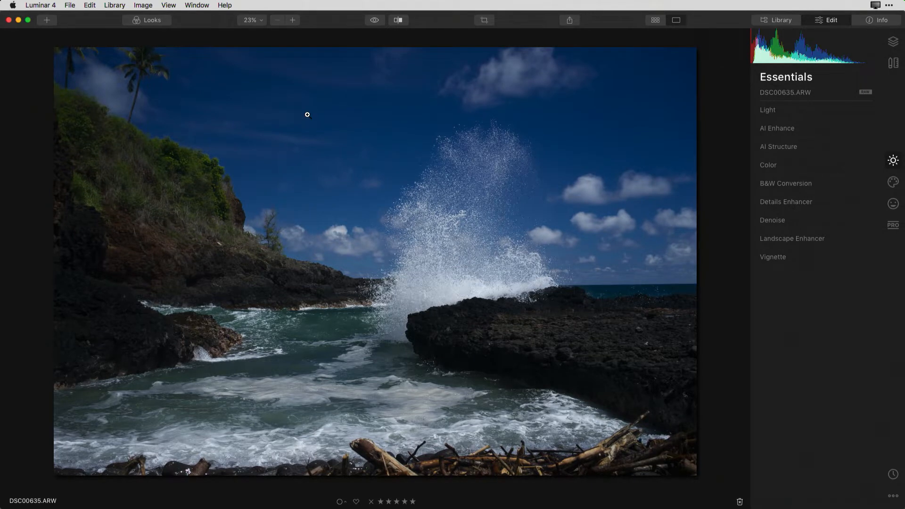
Enhance the seascape with AI Accent at 68, AI Sky Enhancer at 31 and an AI Structure amount of 68
{"action": "left_click", "coordinate": [777, 132]}
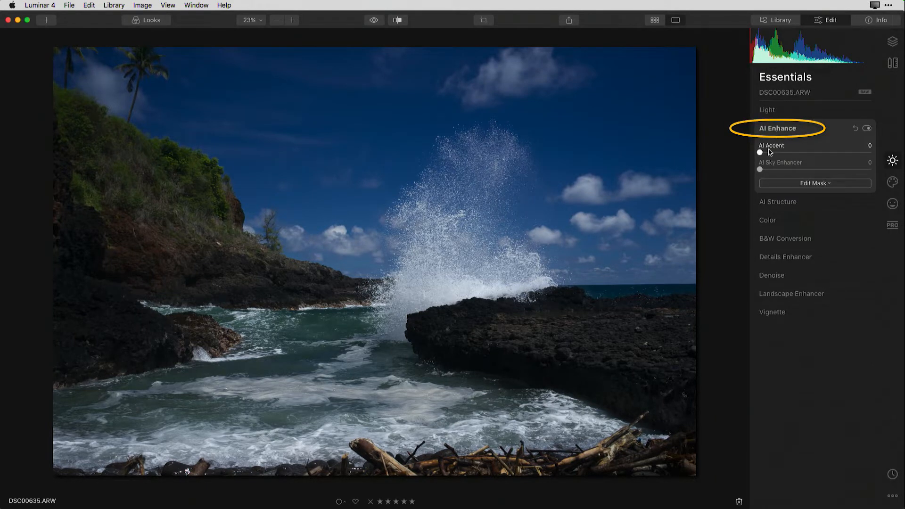
{"action": "left_click_drag", "start_coordinate": [759, 152], "coordinate": [840, 150]}
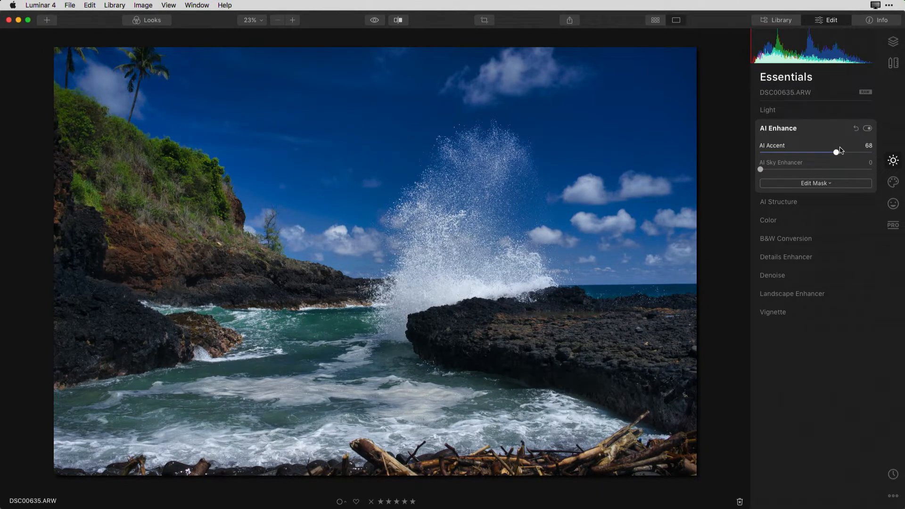
{"action": "left_click_drag", "start_coordinate": [762, 170], "coordinate": [799, 171]}
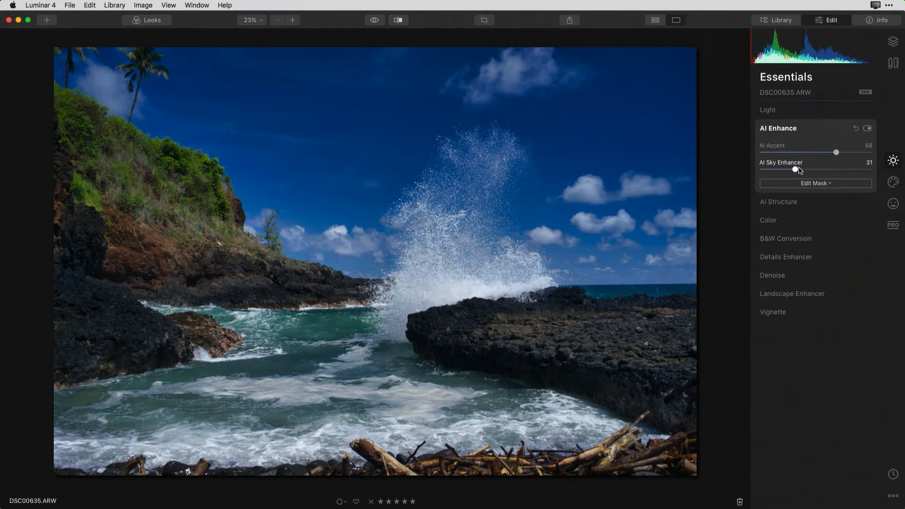
{"action": "left_click", "coordinate": [782, 203]}
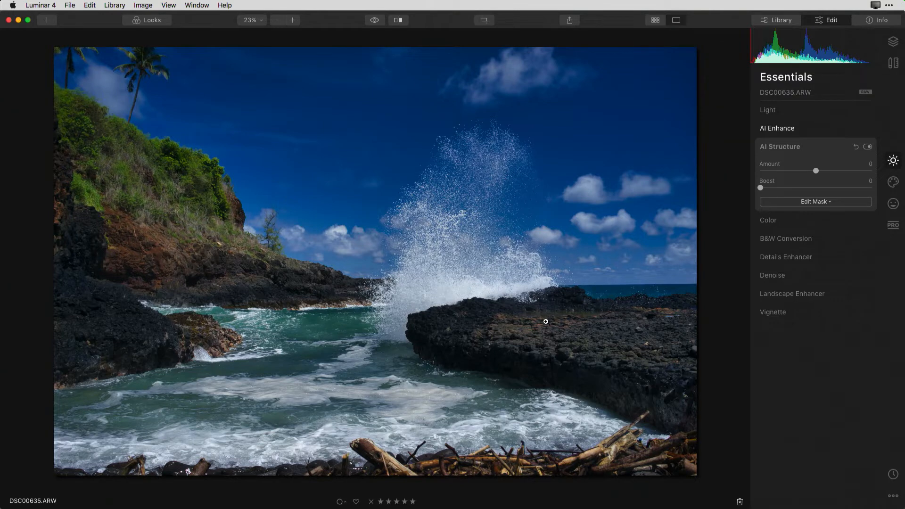
{"action": "left_click_drag", "start_coordinate": [817, 173], "coordinate": [855, 171]}
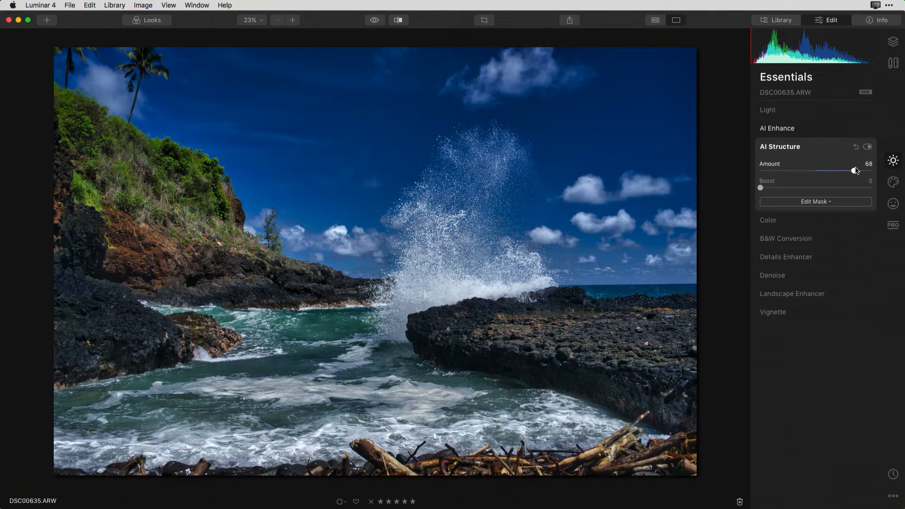
Set the Light adjustment's Shadows to 23 and Highlights to -33, checking the detail in the splashing wave
{"action": "left_click", "coordinate": [799, 117]}
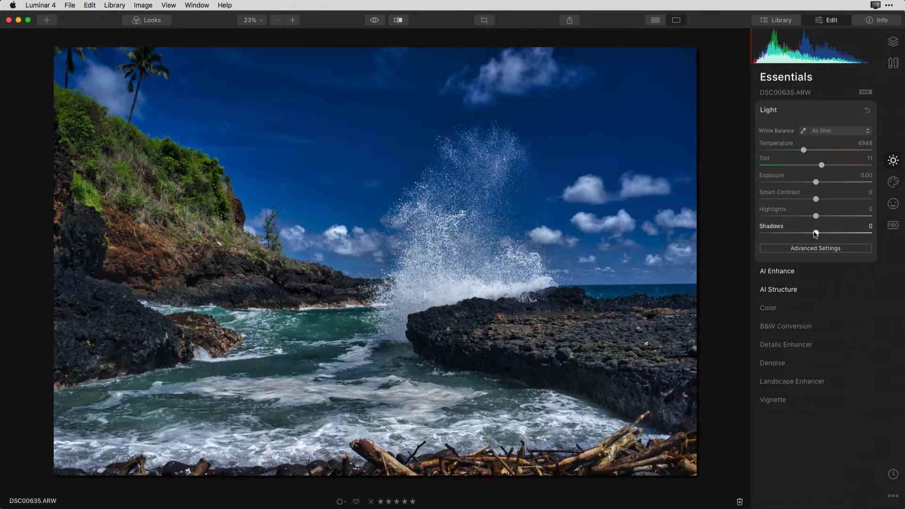
{"action": "left_click_drag", "start_coordinate": [815, 234], "coordinate": [833, 230]}
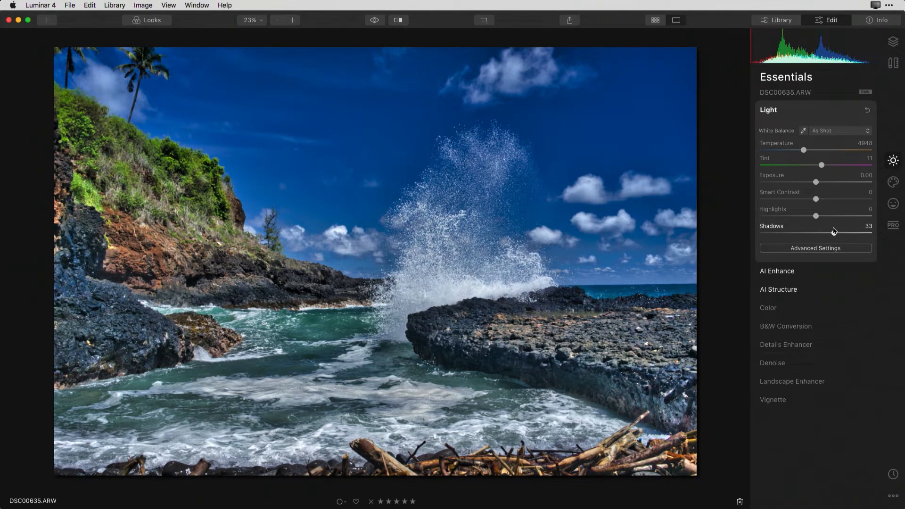
{"action": "left_click_drag", "start_coordinate": [833, 231], "coordinate": [828, 234]}
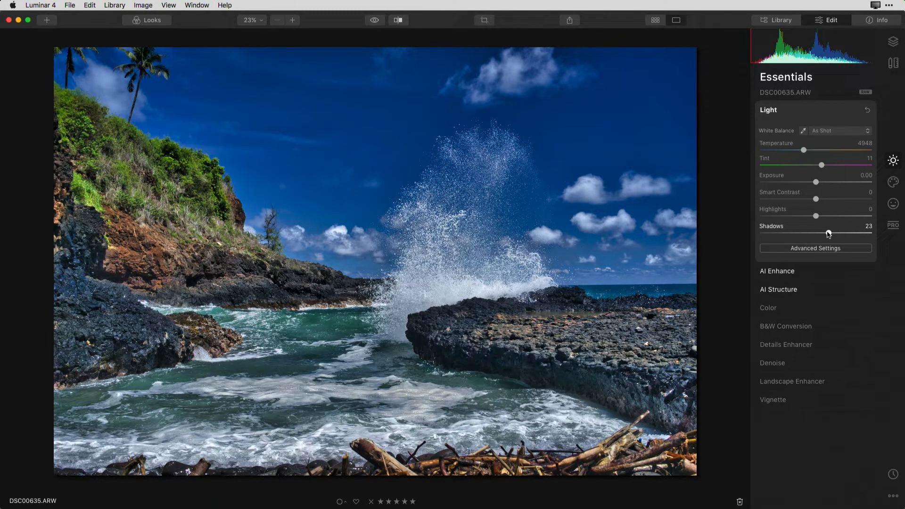
{"action": "left_click", "coordinate": [466, 291]}
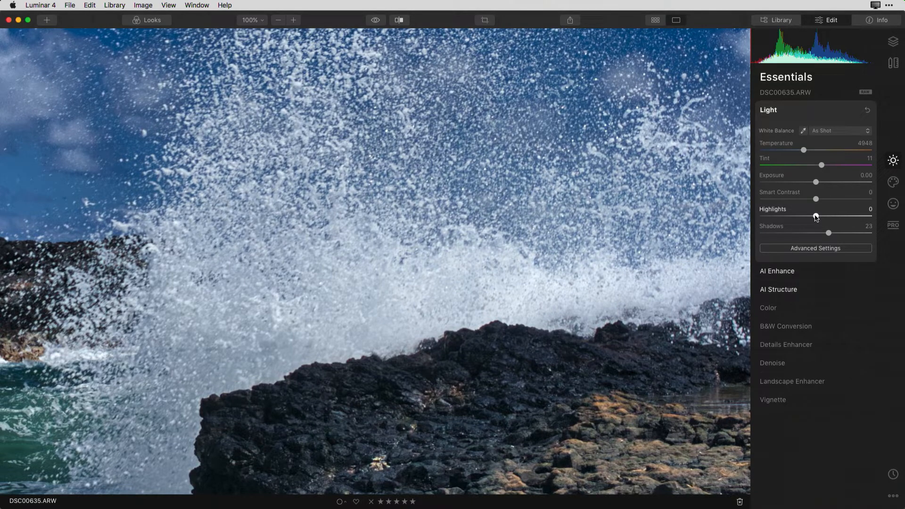
{"action": "left_click_drag", "start_coordinate": [816, 217], "coordinate": [796, 217]}
{"action": "left_click", "coordinate": [467, 285]}
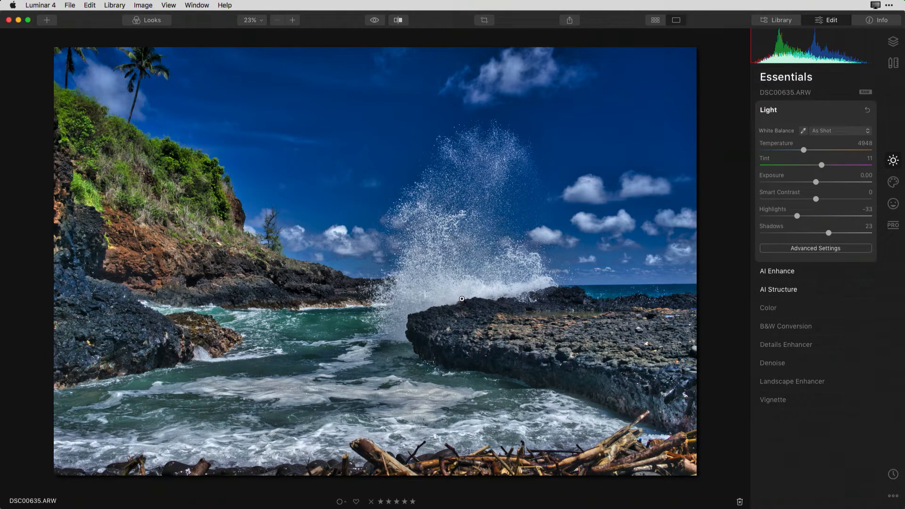
Compare the seascape before and after the edits by sweeping the split divider across the photo
{"action": "left_click", "coordinate": [398, 20]}
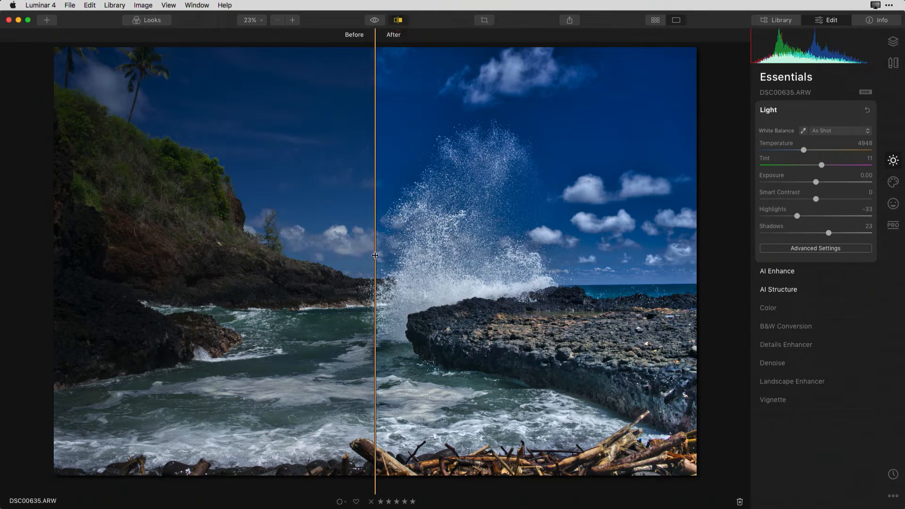
{"action": "left_click_drag", "start_coordinate": [375, 256], "coordinate": [643, 259]}
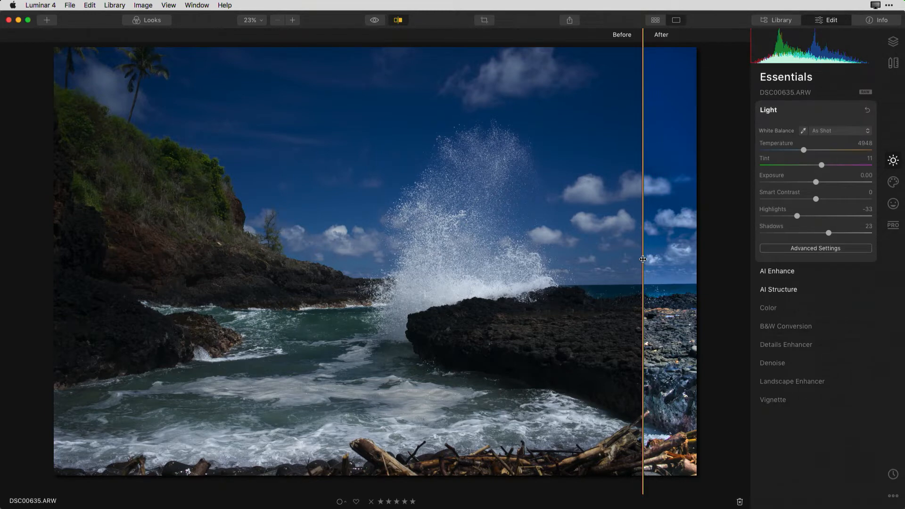
{"action": "left_click_drag", "start_coordinate": [642, 259], "coordinate": [123, 306]}
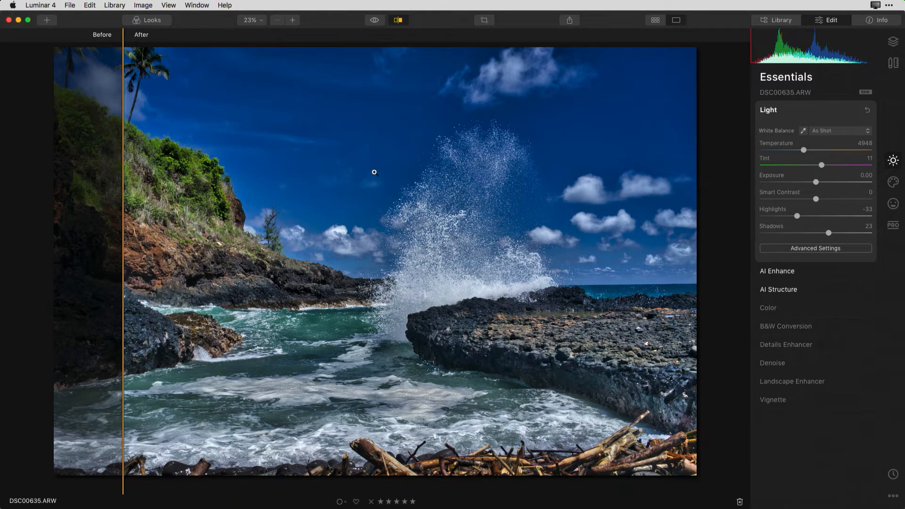
{"action": "left_click", "coordinate": [397, 21]}
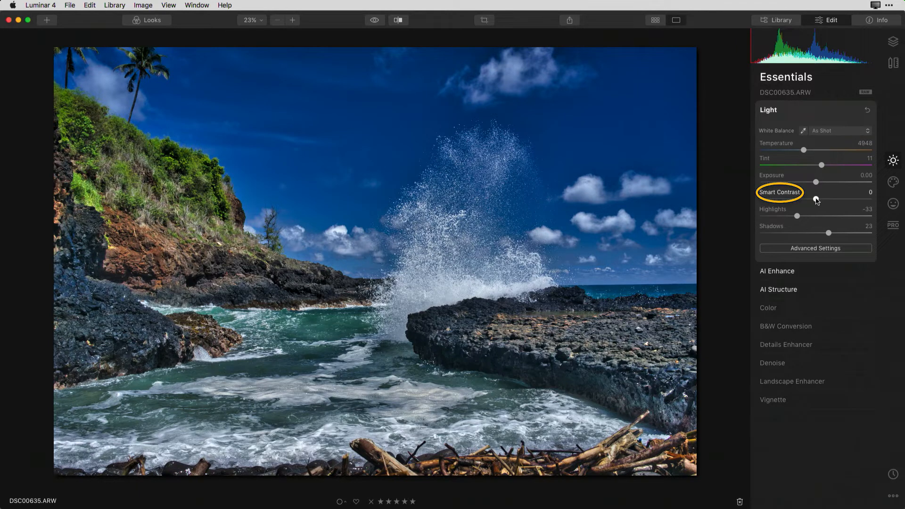
Set Smart Contrast to 58, Saturation to -21 and Vibrance to 19, and compare the photo with its unedited original
{"action": "left_click_drag", "start_coordinate": [816, 200], "coordinate": [850, 200]}
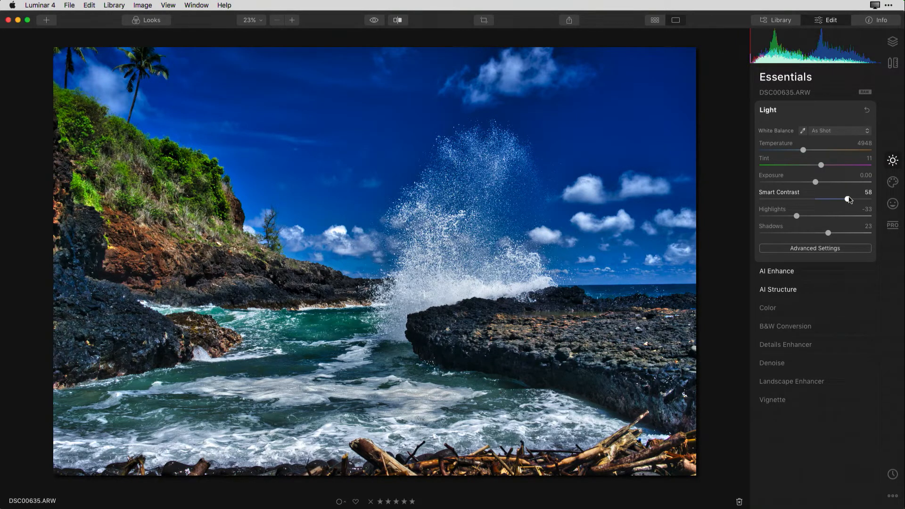
{"action": "left_click", "coordinate": [767, 307]}
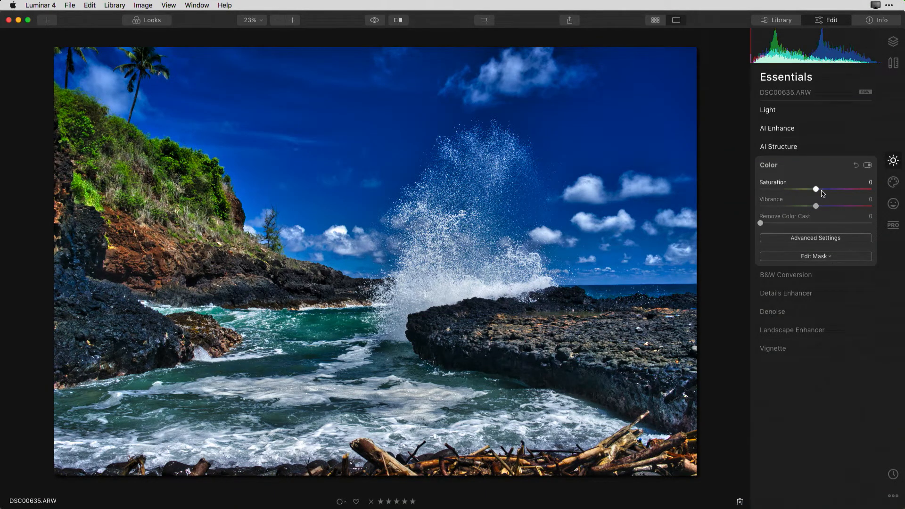
{"action": "left_click_drag", "start_coordinate": [818, 193], "coordinate": [828, 210]}
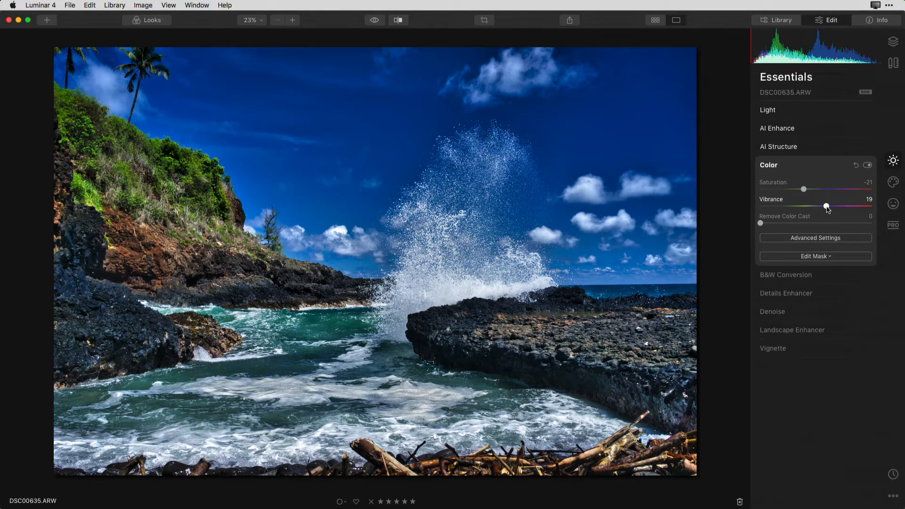
{"action": "left_click", "coordinate": [374, 21]}
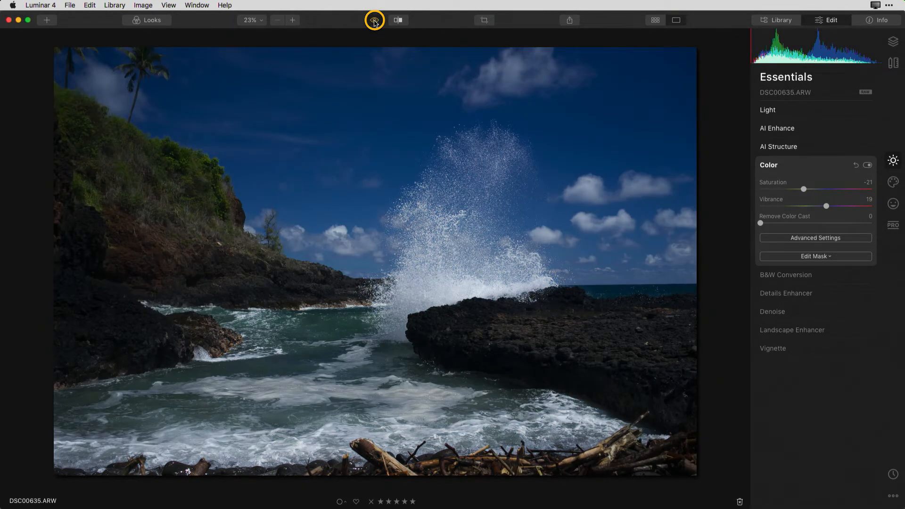
{"action": "left_click", "coordinate": [374, 20]}
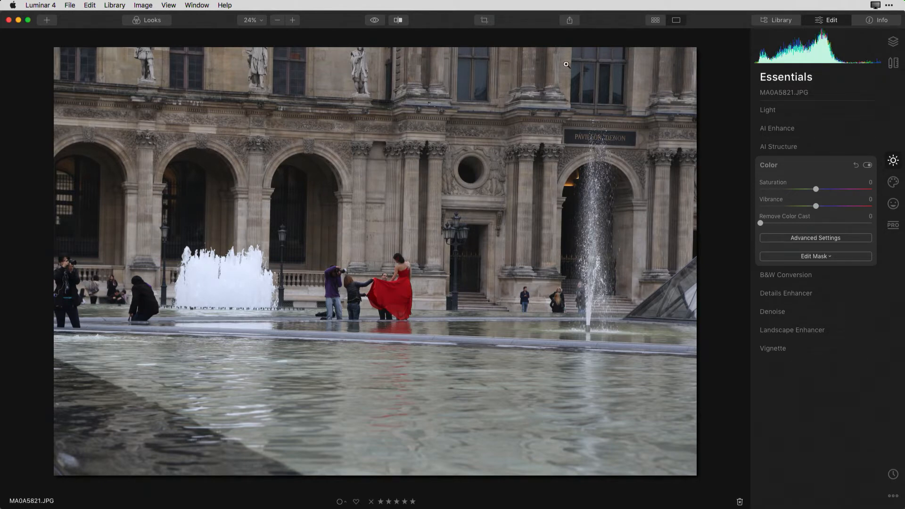
Start cropping MA0A5821.JPG and straighten the photo with a rotation angle of -2.62°
{"action": "left_click", "coordinate": [892, 63]}
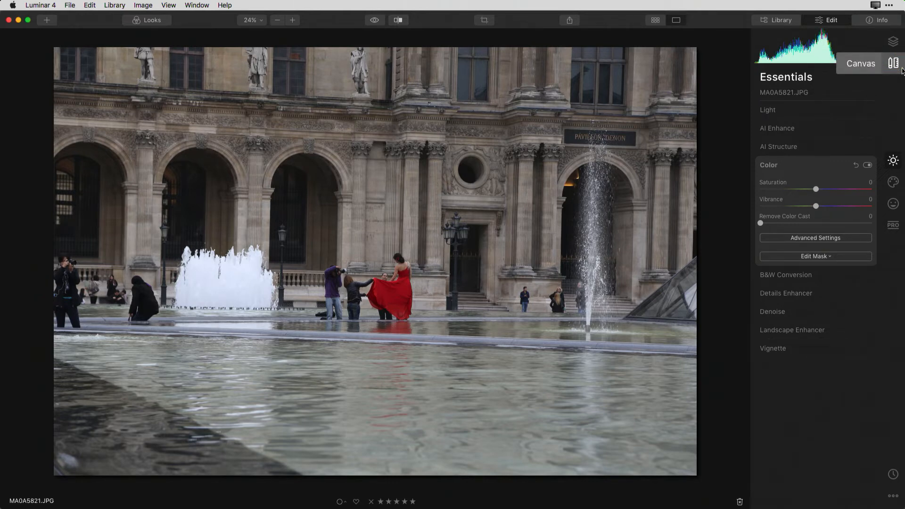
{"action": "left_click", "coordinate": [894, 63]}
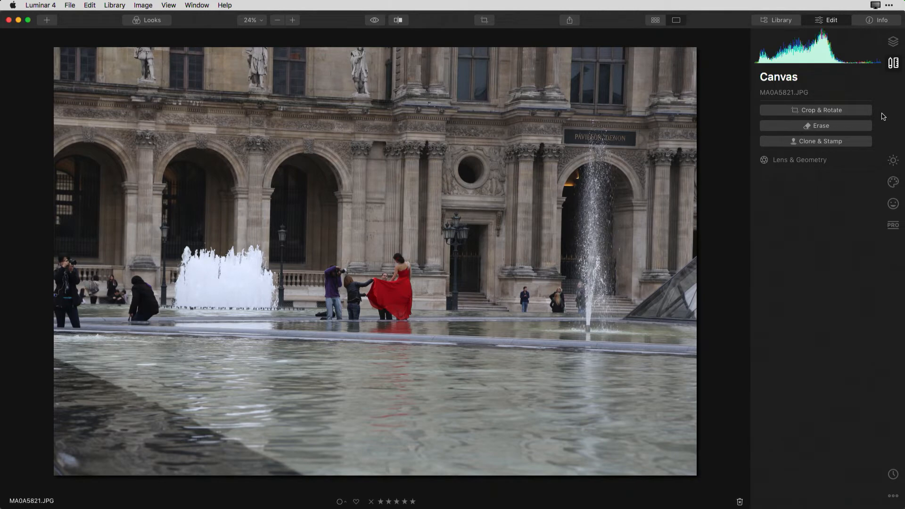
{"action": "left_click", "coordinate": [843, 115]}
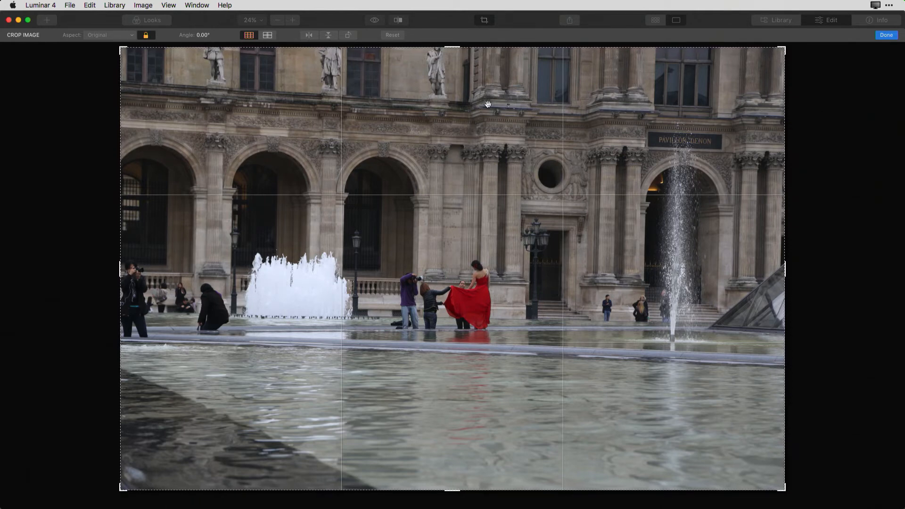
{"action": "left_click", "coordinate": [202, 36]}
{"action": "left_click", "coordinate": [208, 47]}
{"action": "left_click_drag", "start_coordinate": [208, 48], "coordinate": [206, 48]}
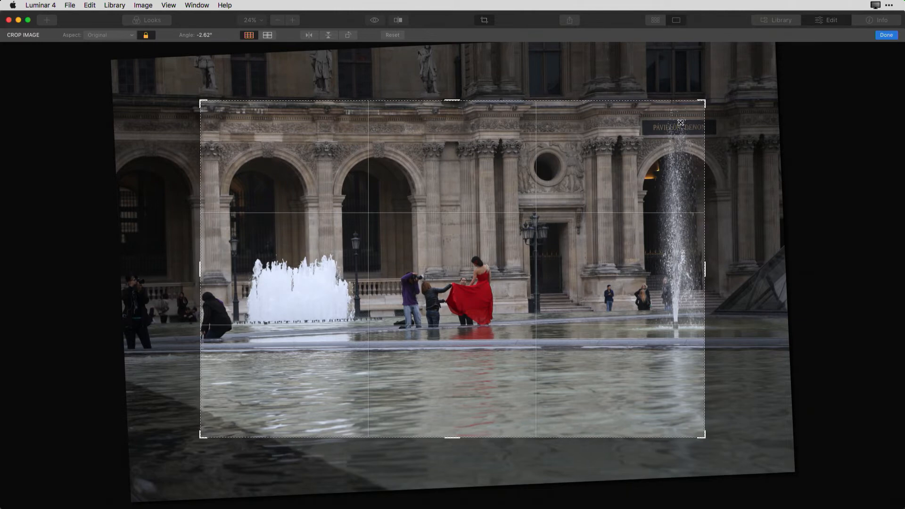
Unlock the aspect ratio and crop the photo tightly around the woman in the red dress, her photographer and the nearest lamp posts
{"action": "mouse_move", "coordinate": [706, 101]}
{"action": "left_mouse_down"}
{"action": "mouse_move", "coordinate": [664, 132]}
{"action": "mouse_move", "coordinate": [698, 110]}
{"action": "left_mouse_up"}
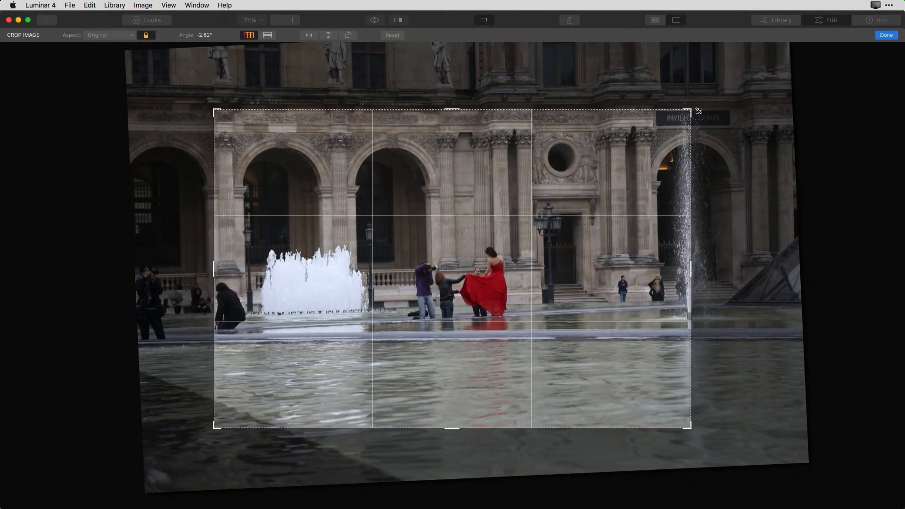
{"action": "left_click", "coordinate": [146, 35]}
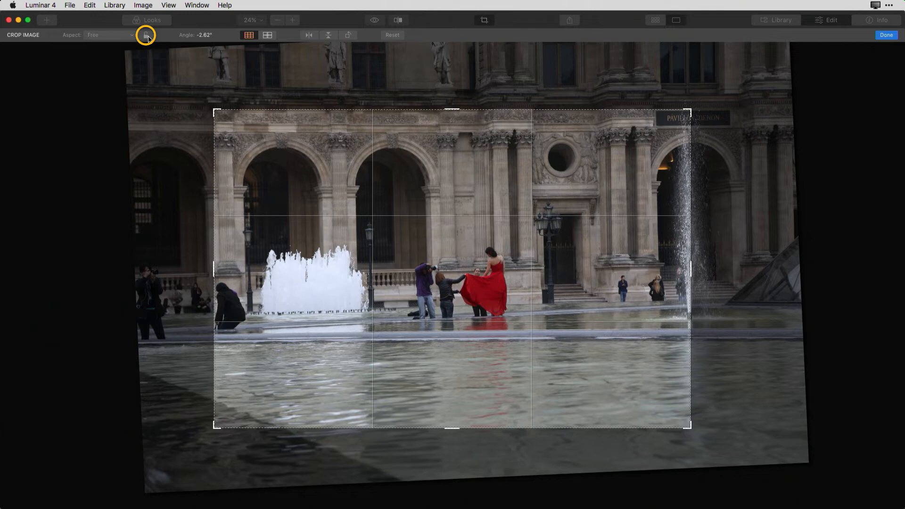
{"action": "left_click_drag", "start_coordinate": [690, 278], "coordinate": [651, 272]}
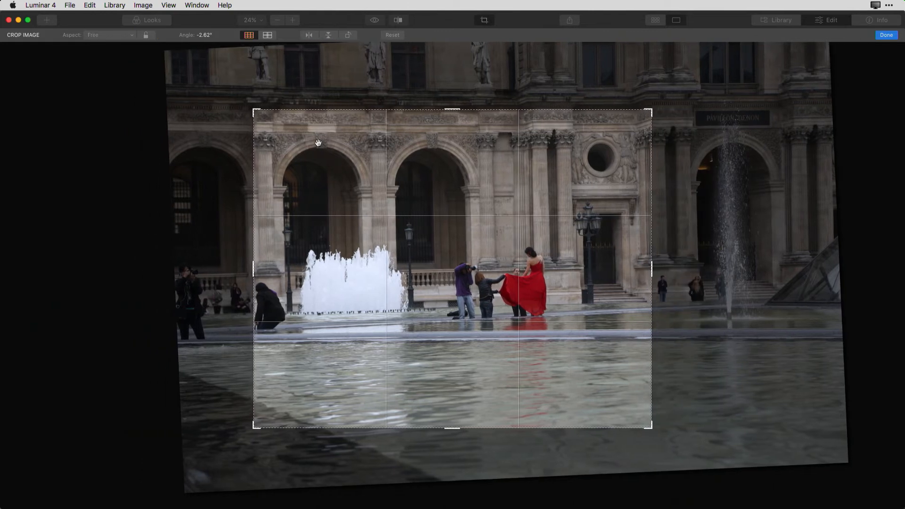
{"action": "left_click_drag", "start_coordinate": [254, 111], "coordinate": [294, 132]}
{"action": "left_click_drag", "start_coordinate": [452, 128], "coordinate": [451, 145]}
{"action": "left_click_drag", "start_coordinate": [454, 392], "coordinate": [452, 353]}
{"action": "left_click_drag", "start_coordinate": [612, 265], "coordinate": [581, 266]}
{"action": "left_click_drag", "start_coordinate": [308, 271], "coordinate": [327, 272]}
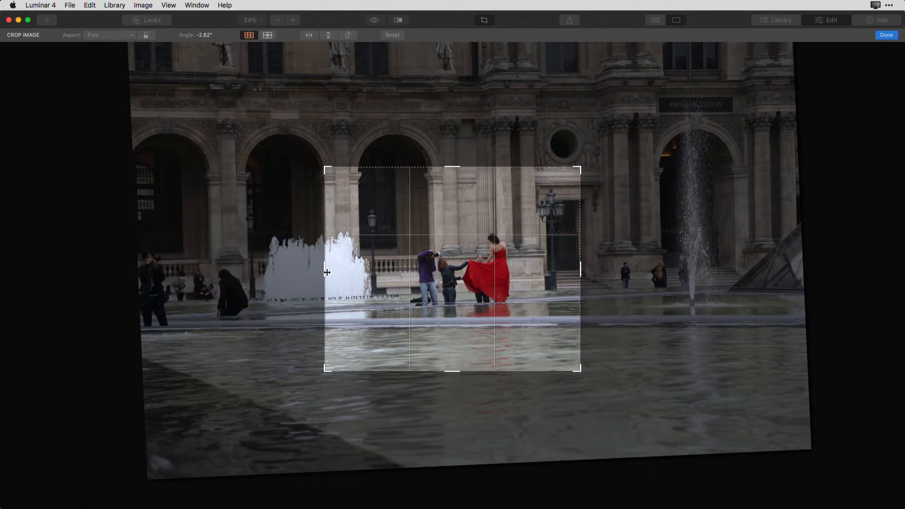
{"action": "left_click", "coordinate": [886, 35]}
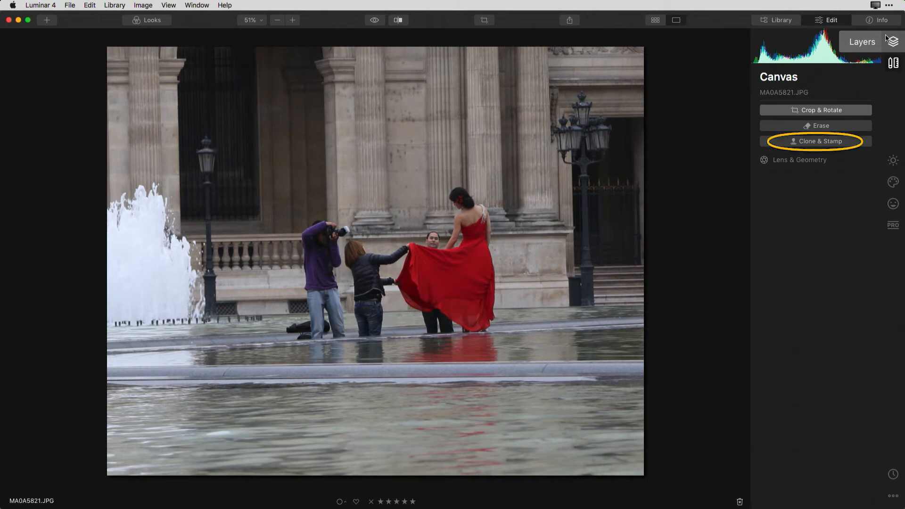
Start Clone & Stamp, sample the stone wall beside the man behind the dress, and paint over most of his head
{"action": "left_click", "coordinate": [834, 141]}
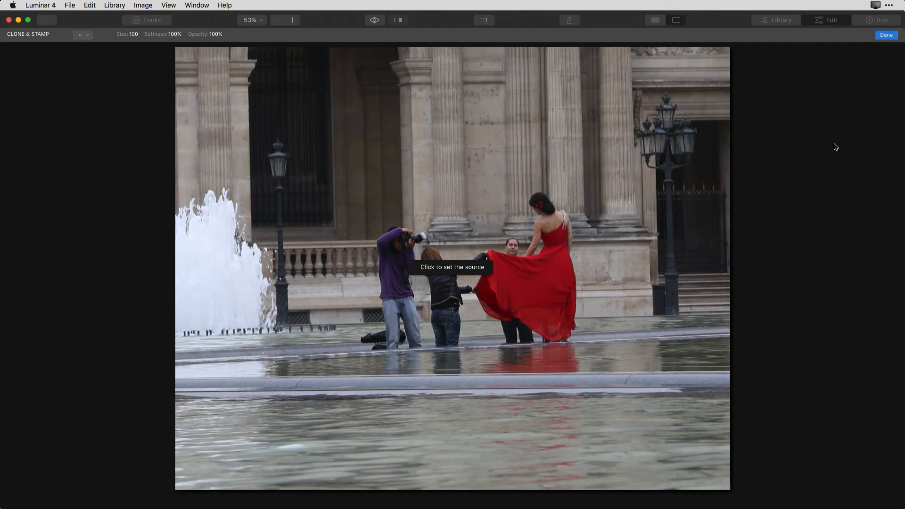
{"action": "left_click", "coordinate": [259, 21]}
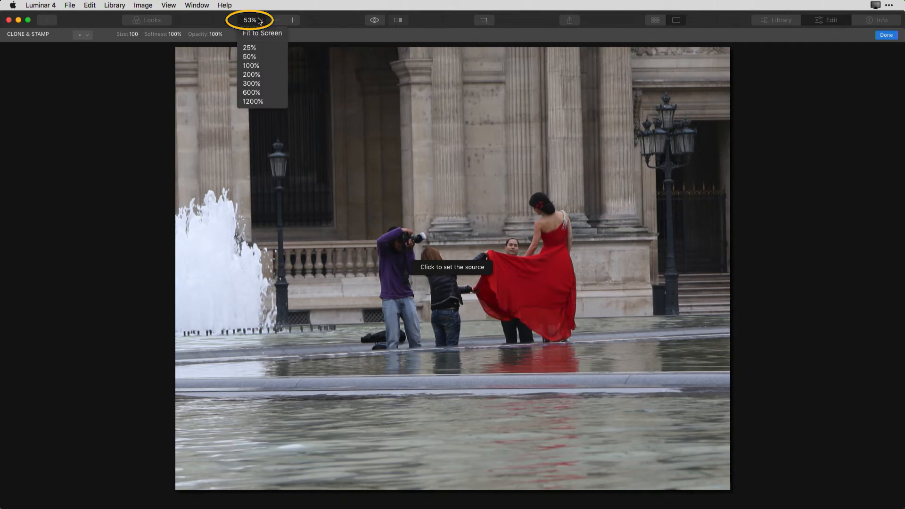
{"action": "left_click", "coordinate": [258, 75]}
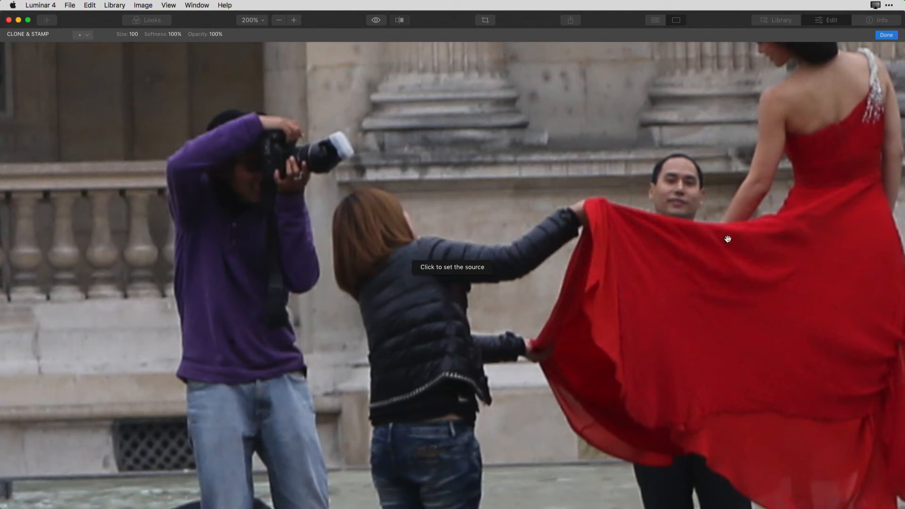
{"action": "left_click_drag", "start_coordinate": [727, 236], "coordinate": [412, 268]}
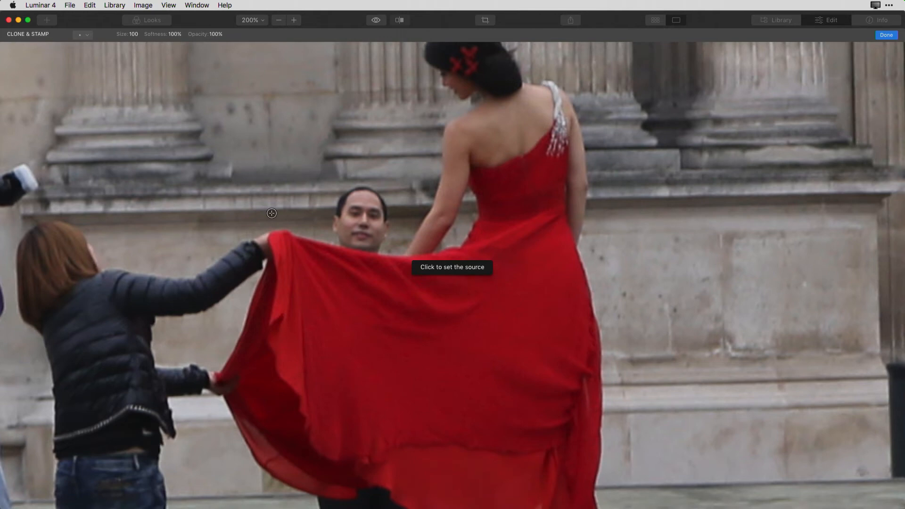
{"action": "left_click", "coordinate": [219, 215]}
{"action": "left_click", "coordinate": [219, 210]}
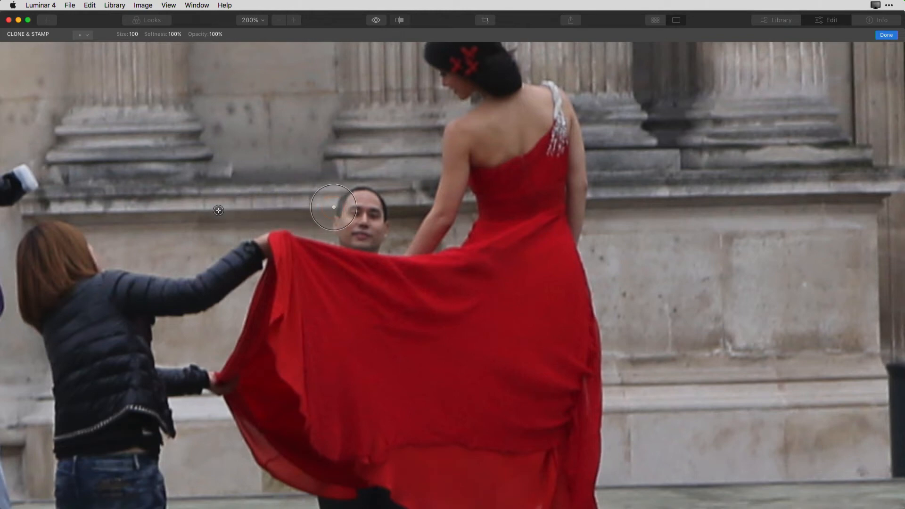
{"action": "mouse_move", "coordinate": [335, 209]}
{"action": "left_mouse_down"}
{"action": "mouse_move", "coordinate": [347, 205]}
{"action": "mouse_move", "coordinate": [349, 190]}
{"action": "mouse_move", "coordinate": [377, 201]}
{"action": "mouse_move", "coordinate": [342, 212]}
{"action": "mouse_move", "coordinate": [374, 214]}
{"action": "mouse_move", "coordinate": [348, 221]}
{"action": "mouse_move", "coordinate": [372, 225]}
{"action": "mouse_move", "coordinate": [366, 217]}
{"action": "left_mouse_up"}
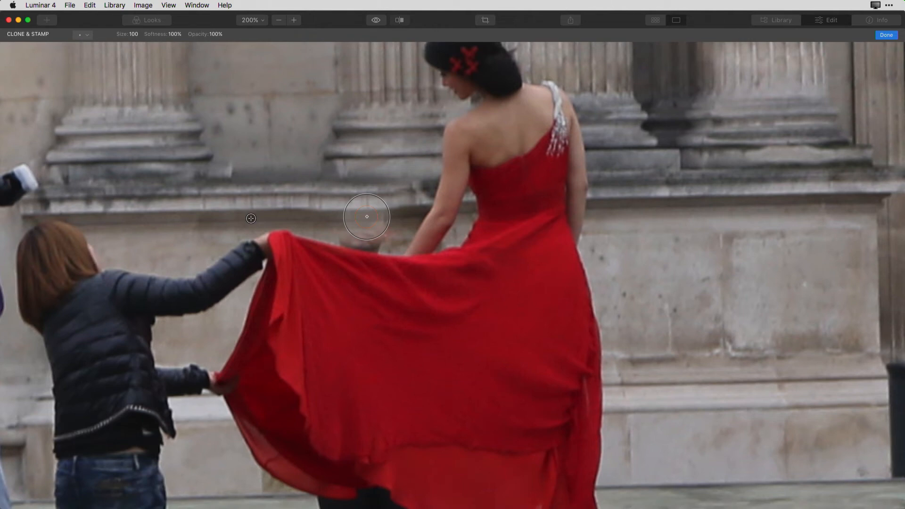
Reduce the clone brush size to 40 and cover the rest of the man's face above the dress with sampled wall
{"action": "key", "text": "bracketleft"}
{"action": "key", "text": "bracketleft"}
{"action": "key", "text": "bracketleft"}
{"action": "key", "text": "bracketleft"}
{"action": "key", "text": "bracketleft"}
{"action": "key", "text": "bracketleft"}
{"action": "key", "text": "bracketleft"}
{"action": "key", "text": "bracketleft"}
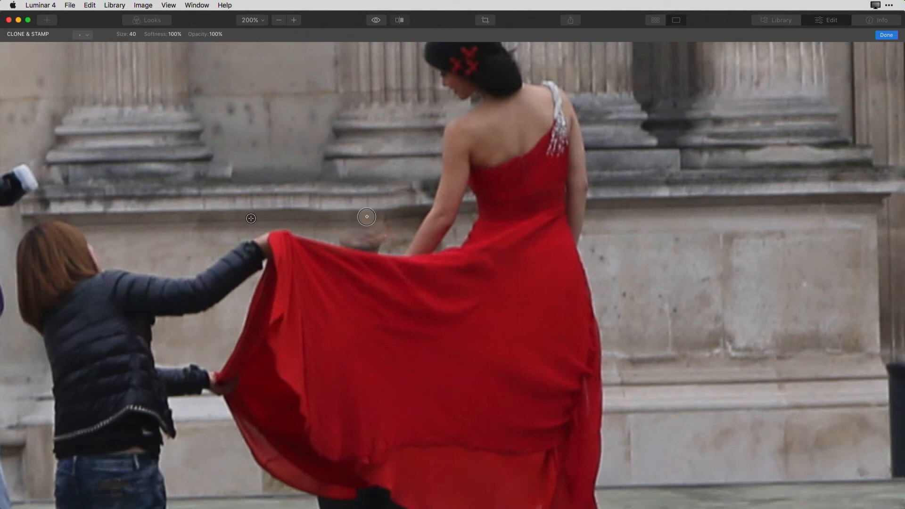
{"action": "left_click", "coordinate": [370, 240]}
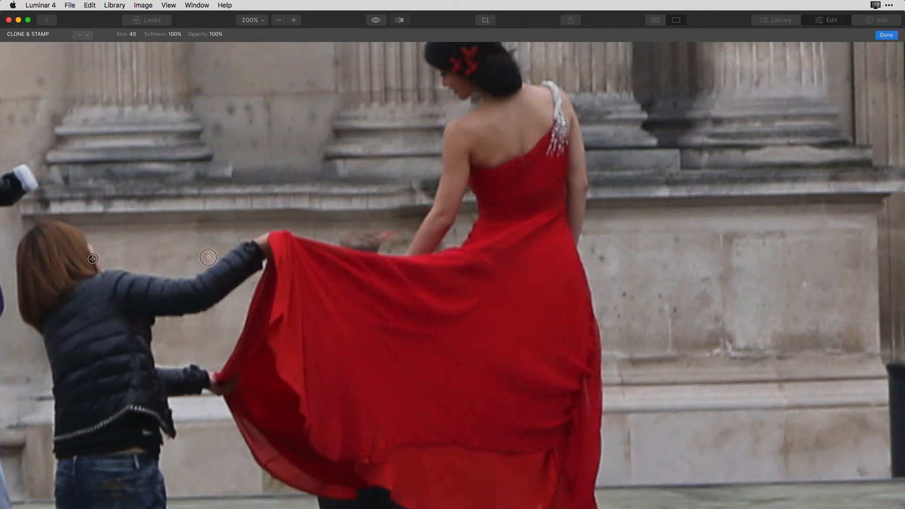
{"action": "left_click", "coordinate": [200, 244], "text": "alt"}
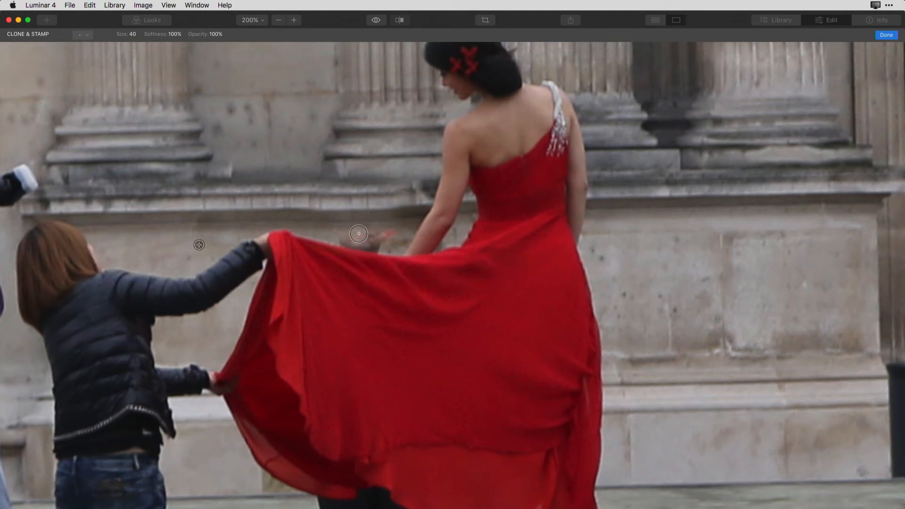
{"action": "mouse_move", "coordinate": [364, 231]}
{"action": "left_mouse_down"}
{"action": "mouse_move", "coordinate": [343, 238]}
{"action": "mouse_move", "coordinate": [384, 232]}
{"action": "left_mouse_up"}
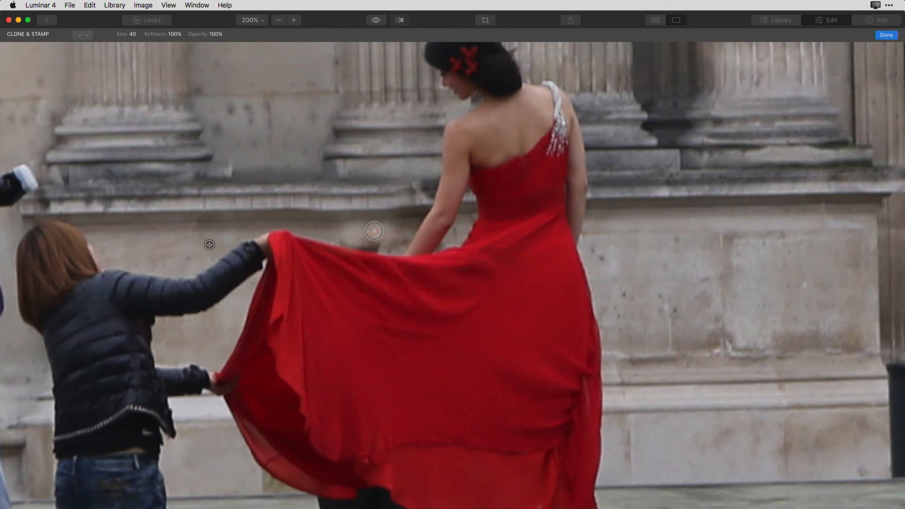
{"action": "left_click", "coordinate": [169, 246], "text": "alt"}
{"action": "left_click_drag", "start_coordinate": [383, 240], "coordinate": [365, 235]}
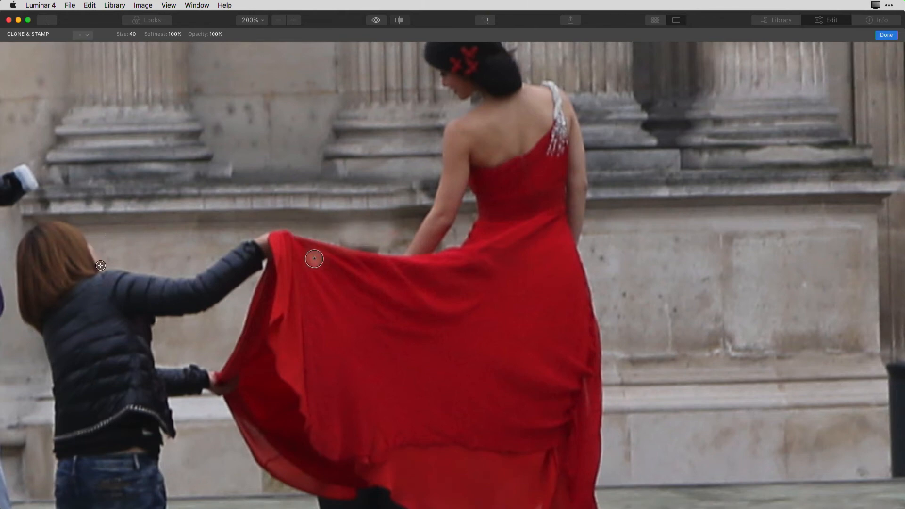
Lower the clone opacity to 53% and blend the patched wall just above the dress with freshly sampled stone
{"action": "left_click", "coordinate": [215, 35]}
{"action": "left_click_drag", "start_coordinate": [217, 48], "coordinate": [200, 46]}
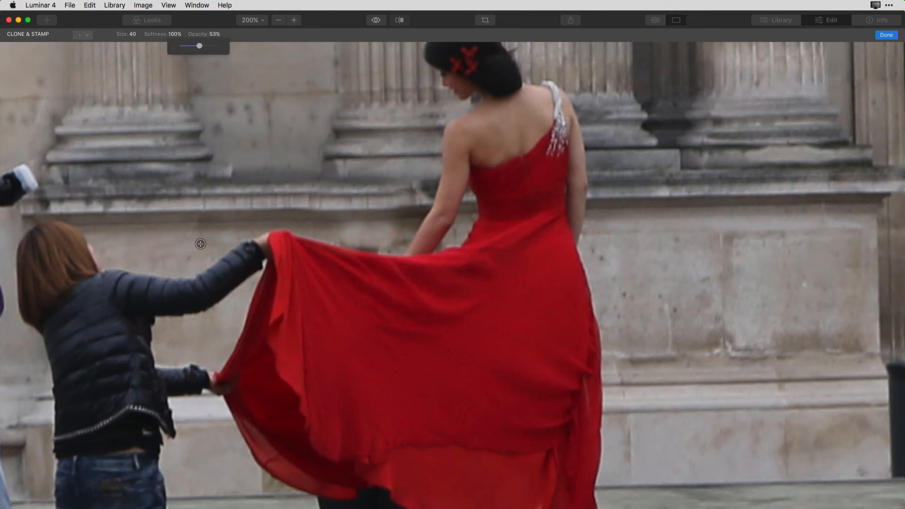
{"action": "left_click", "coordinate": [167, 249]}
{"action": "mouse_move", "coordinate": [378, 243]}
{"action": "left_mouse_down"}
{"action": "mouse_move", "coordinate": [346, 228]}
{"action": "mouse_move", "coordinate": [370, 236]}
{"action": "left_mouse_up"}
{"action": "left_click", "coordinate": [643, 262], "text": "alt"}
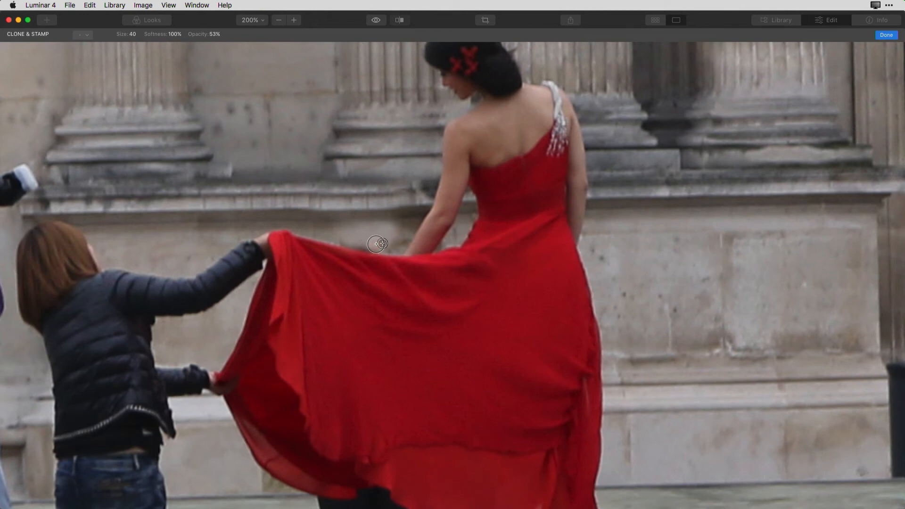
Clean up the dark smudges along the dress's upper edge up close by cloning from the nearby wall
{"action": "scroll", "coordinate": [349, 239], "scroll_direction": "up", "scroll_amount": 5}
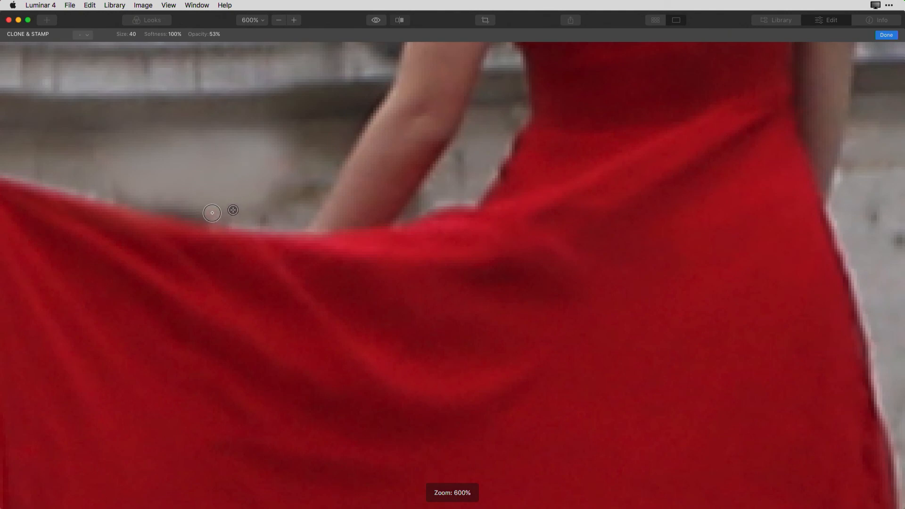
{"action": "left_click", "coordinate": [31, 138], "text": "alt"}
{"action": "left_click_drag", "start_coordinate": [110, 191], "coordinate": [187, 203]}
{"action": "left_click", "coordinate": [82, 175], "text": "alt"}
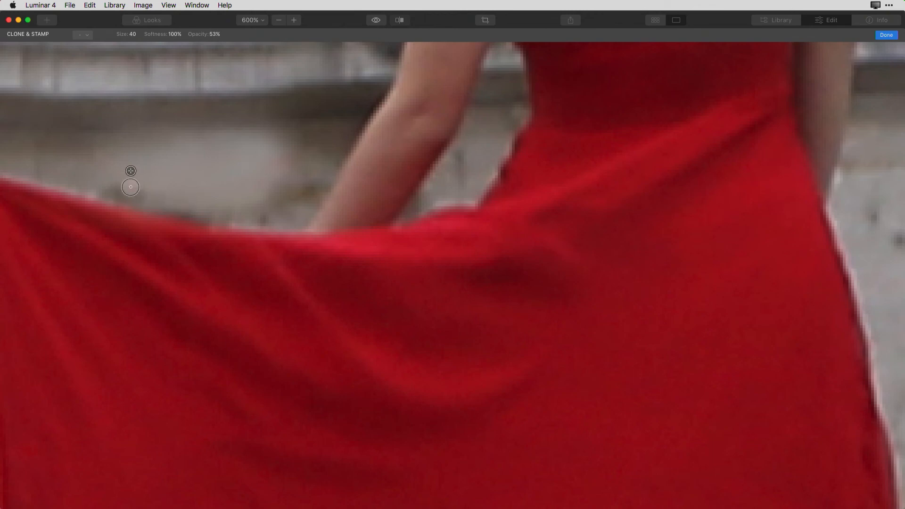
{"action": "left_click", "coordinate": [170, 196], "text": "alt"}
Enlarge the clone brush to 100 and clone the stone ledge over the man's lower leg nearest the assistant
{"action": "scroll", "coordinate": [177, 184], "scroll_direction": "down", "scroll_amount": 10}
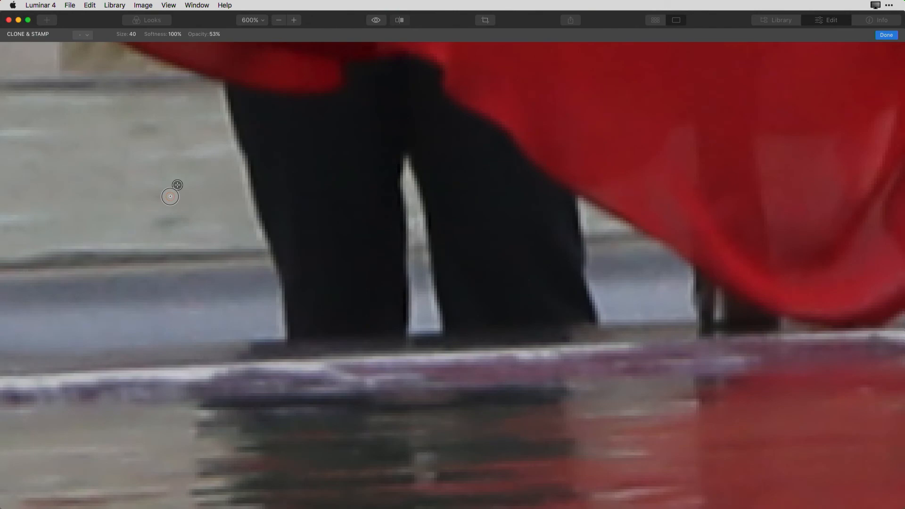
{"action": "key", "text": "super+minus"}
{"action": "key", "text": "super+minus"}
{"action": "key", "text": "super+minus"}
{"action": "key", "text": "super+minus"}
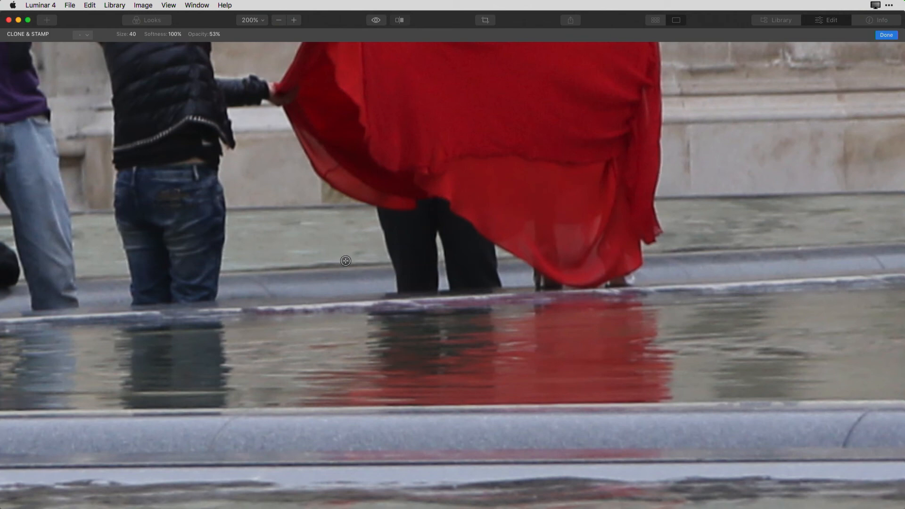
{"action": "left_click", "coordinate": [305, 268], "text": "alt"}
{"action": "key", "text": "bracketright"}
{"action": "key", "text": "bracketright"}
{"action": "key", "text": "bracketright"}
{"action": "left_click_drag", "start_coordinate": [389, 265], "coordinate": [400, 265]}
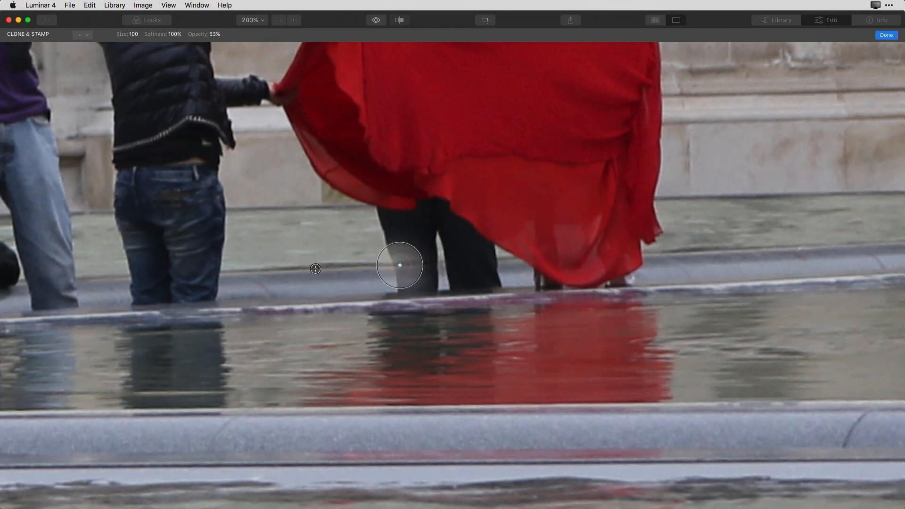
{"action": "left_click_drag", "start_coordinate": [399, 264], "coordinate": [400, 265]}
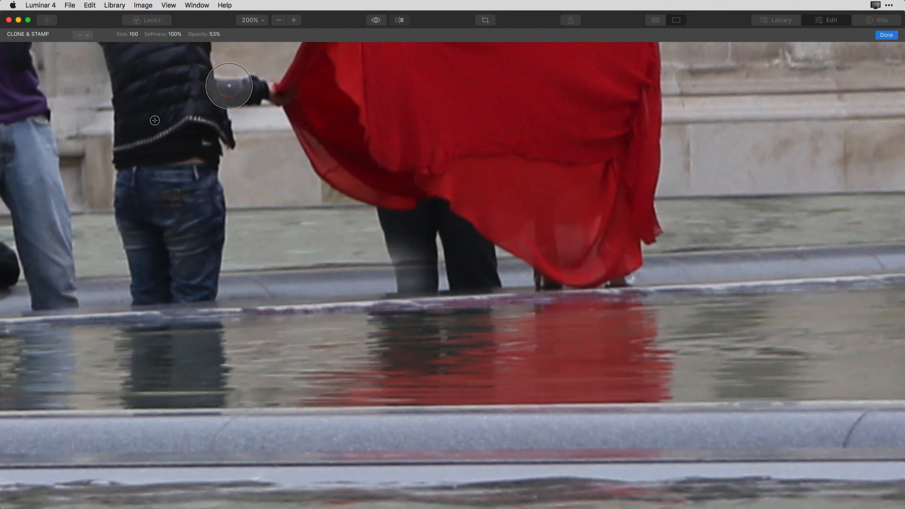
Restore the clone opacity to 100% and clone the stone ledge across both of the man's lower legs
{"action": "left_click", "coordinate": [198, 35]}
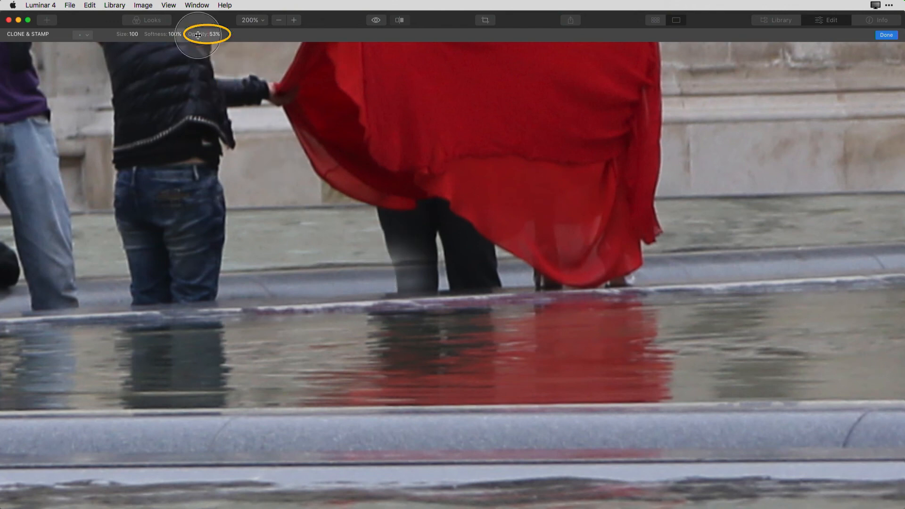
{"action": "left_click", "coordinate": [217, 35]}
{"action": "left_click_drag", "start_coordinate": [216, 46], "coordinate": [236, 46]}
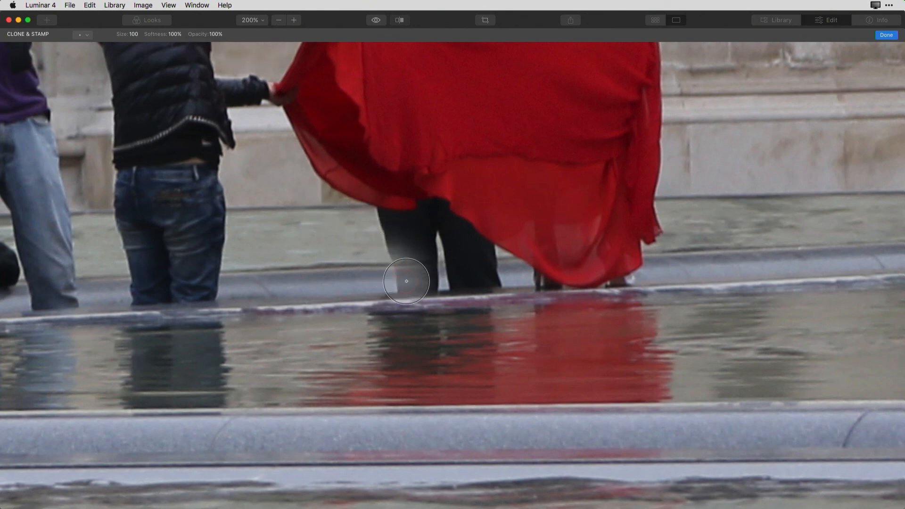
{"action": "left_click", "coordinate": [307, 270], "text": "alt"}
{"action": "mouse_move", "coordinate": [394, 266]}
{"action": "left_mouse_down"}
{"action": "mouse_move", "coordinate": [413, 267]}
{"action": "mouse_move", "coordinate": [407, 289]}
{"action": "mouse_move", "coordinate": [507, 276]}
{"action": "left_mouse_up"}
Reduce the clone brush size to 64 and cover the man's remaining trousers below the dress with sampled background
{"action": "key", "text": "["}
{"action": "key", "text": "["}
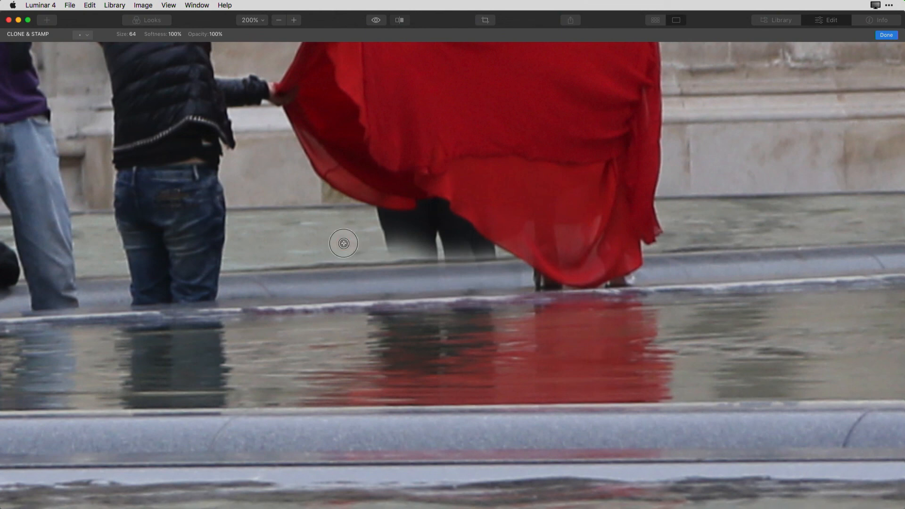
{"action": "left_click", "coordinate": [282, 252], "text": "alt"}
{"action": "mouse_move", "coordinate": [385, 250]}
{"action": "left_mouse_down"}
{"action": "mouse_move", "coordinate": [429, 241]}
{"action": "mouse_move", "coordinate": [386, 228]}
{"action": "mouse_move", "coordinate": [475, 247]}
{"action": "mouse_move", "coordinate": [389, 223]}
{"action": "mouse_move", "coordinate": [450, 230]}
{"action": "left_mouse_up"}
Retouch the leftover trouser traces along the dress's lower hem with a smaller clone brush
{"action": "key", "text": "["}
{"action": "key", "text": "["}
{"action": "key", "text": "["}
{"action": "key", "text": "["}
{"action": "key", "text": "["}
{"action": "key", "text": "["}
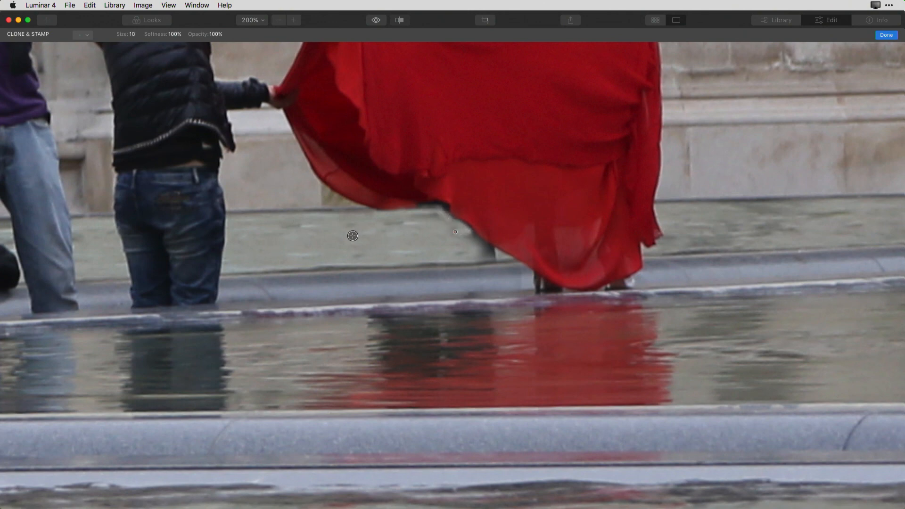
{"action": "key", "text": "]"}
{"action": "left_click_drag", "start_coordinate": [455, 233], "coordinate": [473, 242]}
{"action": "left_click", "coordinate": [461, 267], "text": "alt"}
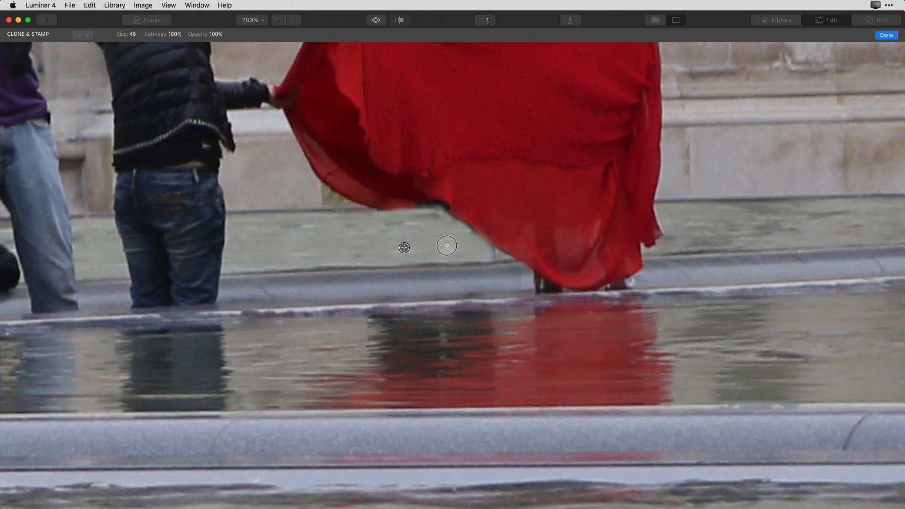
{"action": "key", "text": "super+0"}
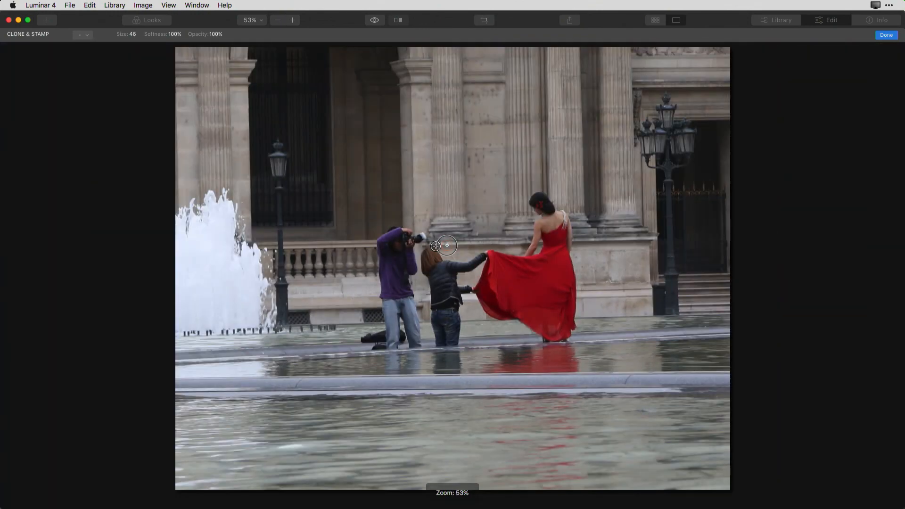